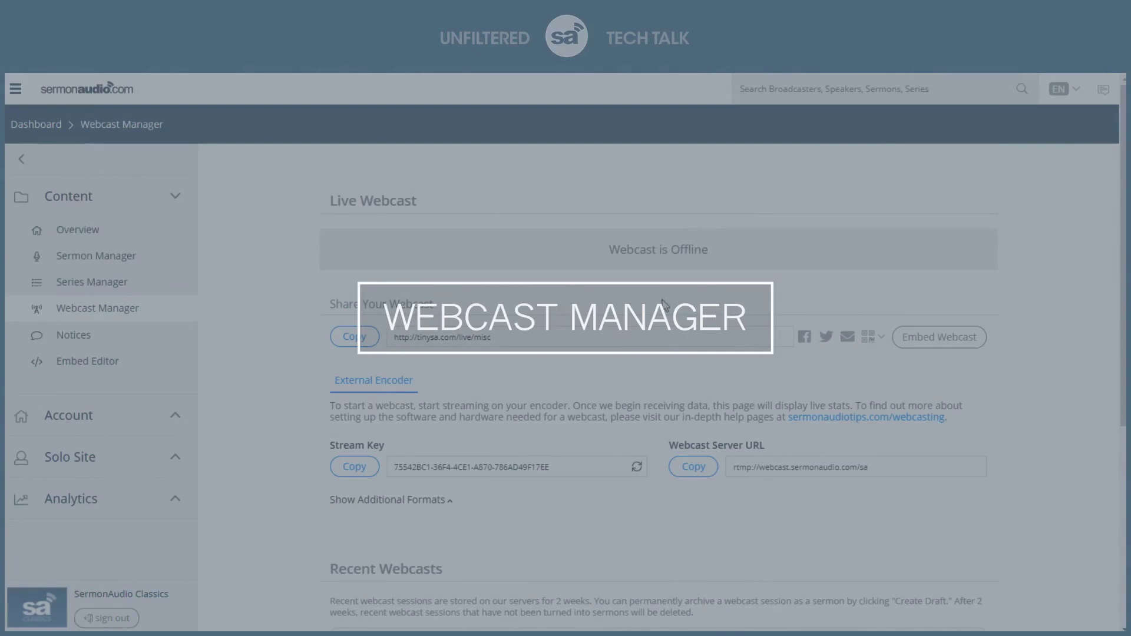
pyautogui.scroll(-3, 277, 298)
pyautogui.scroll(-1, 277, 298)
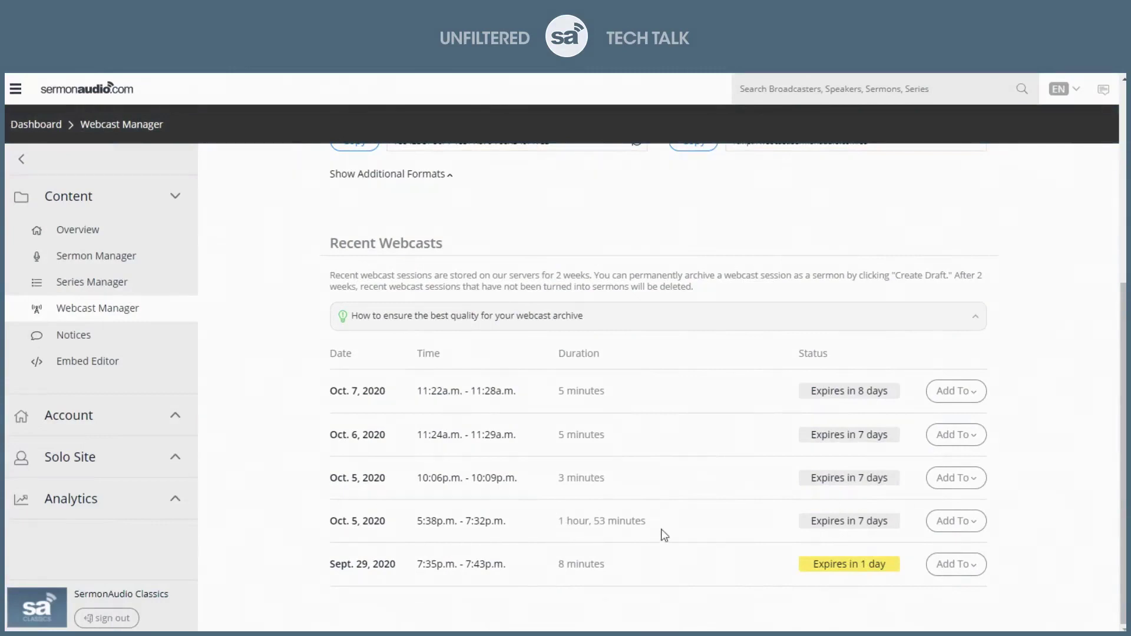
# Step: Open the Add To options for the Oct. 5, 2020 5:38 p.m. webcast under Recent Webcasts
pyautogui.moveTo(658, 522); pyautogui.dragTo(556, 521)
pyautogui.click(667, 523)
pyautogui.click(955, 526)
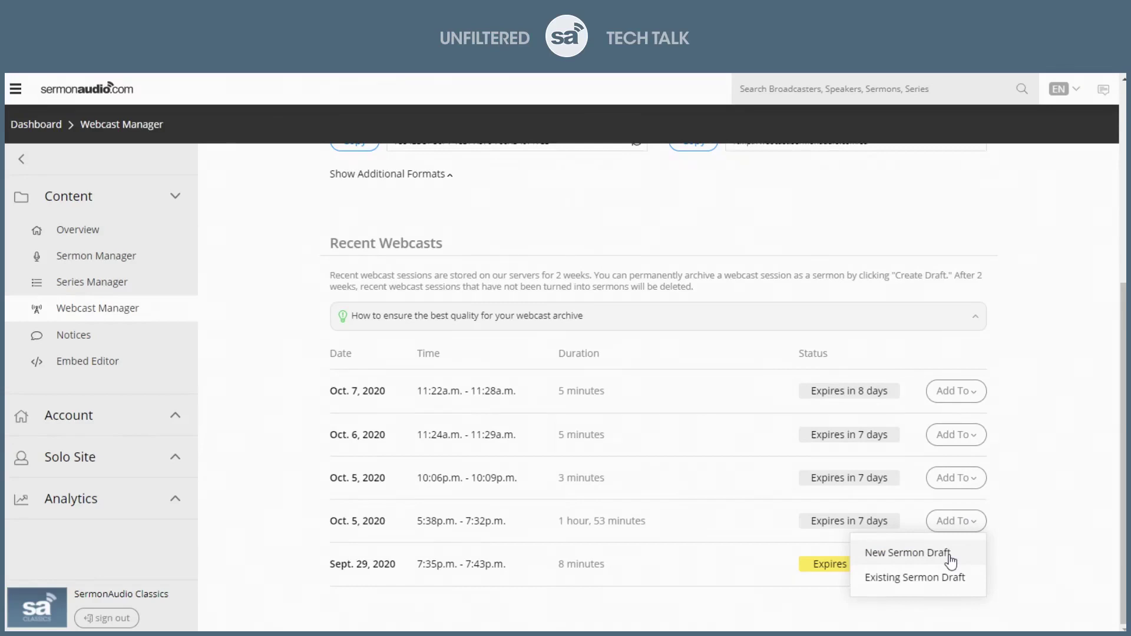
# Step: Create a New Sermon Draft from the Oct. 5 webcast, trimmed to 00:56:49–01:16:19 (19:29)
pyautogui.click(949, 554)
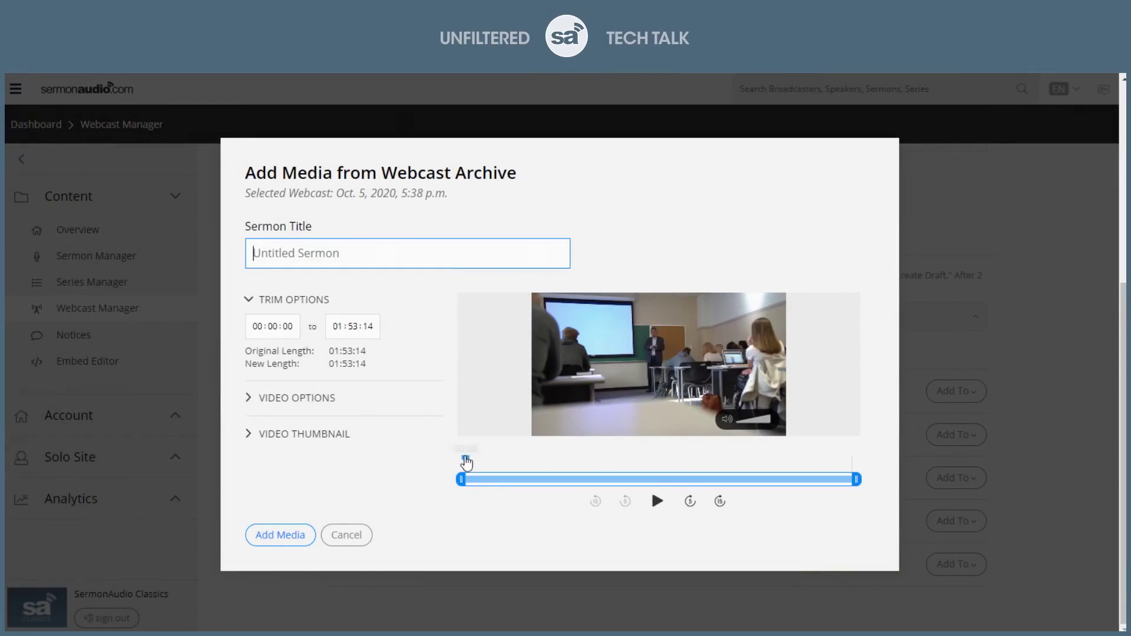
pyautogui.moveTo(464, 459); pyautogui.dragTo(658, 461)
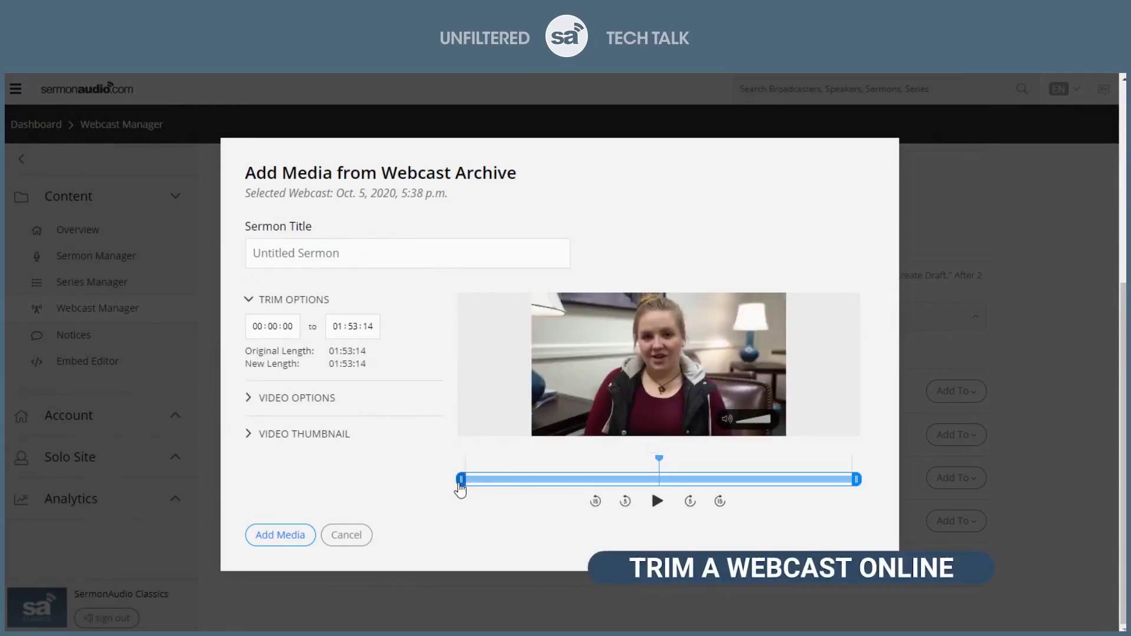
pyautogui.moveTo(461, 479); pyautogui.dragTo(677, 469)
pyautogui.moveTo(856, 479); pyautogui.dragTo(730, 492)
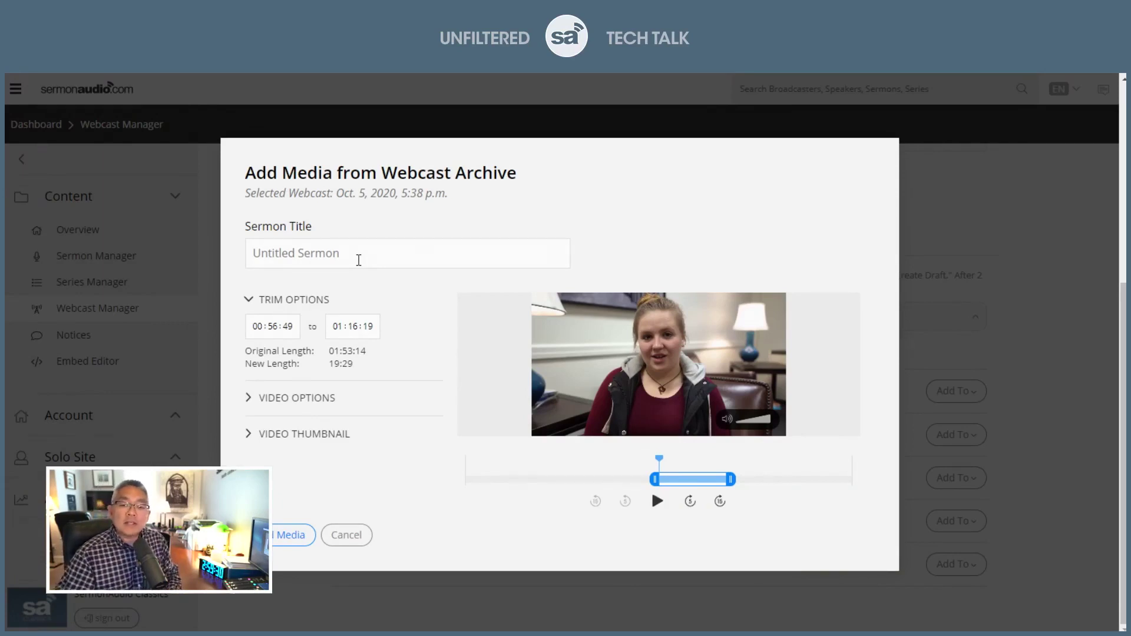
# Step: Cancel and restart the Oct. 5 new draft, trimming it to 00:36:30–01:10:06 (33:36)
pyautogui.click(364, 536)
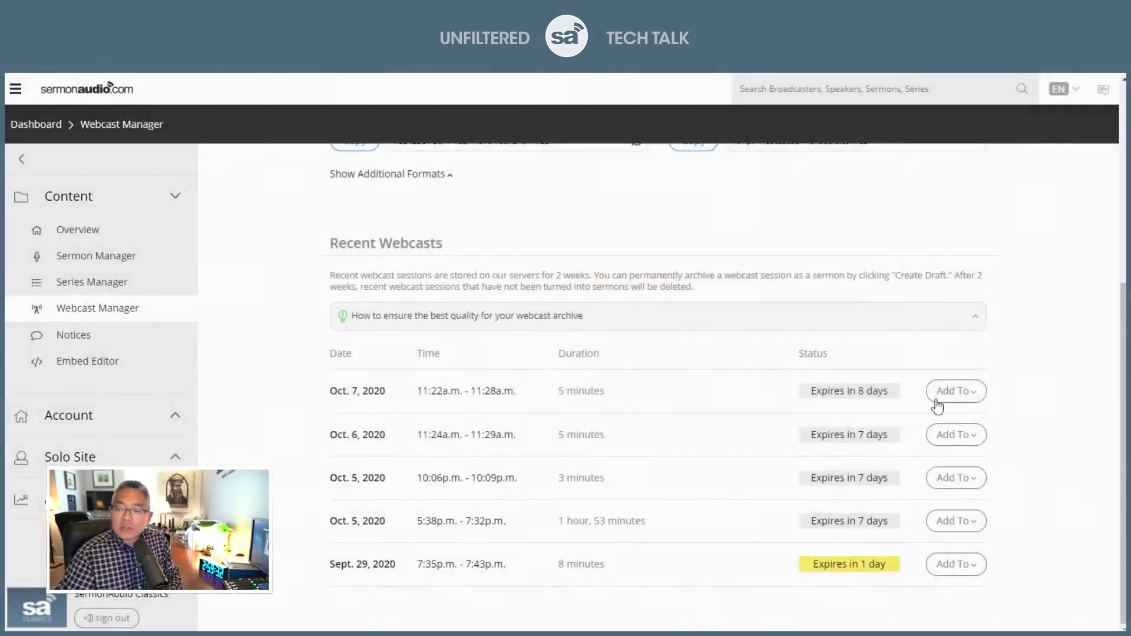
pyautogui.click(955, 530)
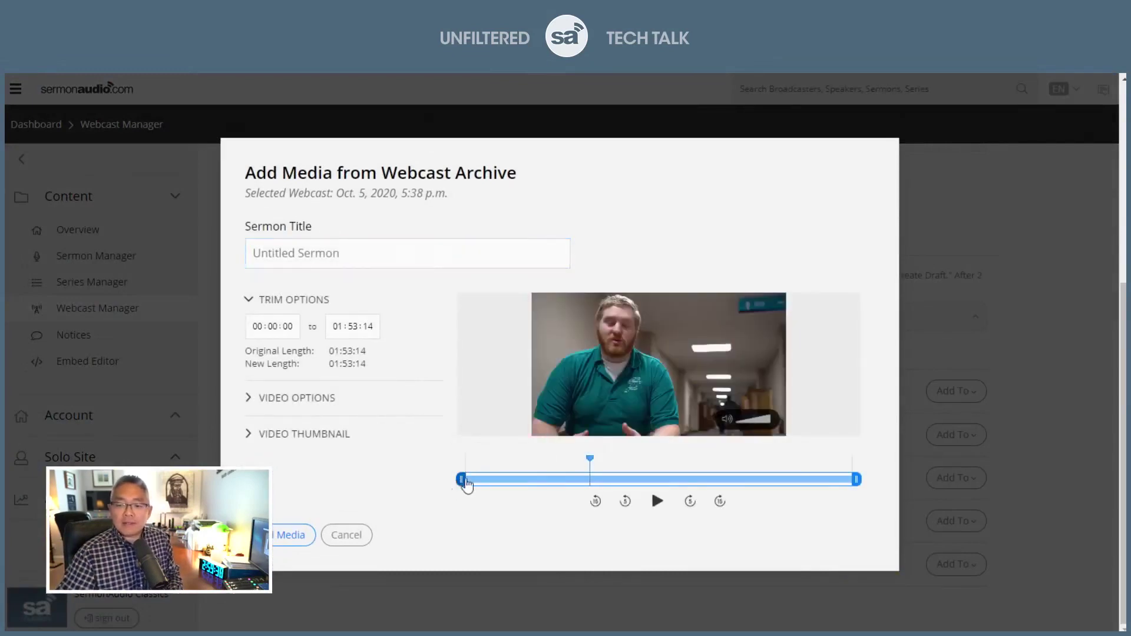
pyautogui.moveTo(461, 479); pyautogui.dragTo(585, 480)
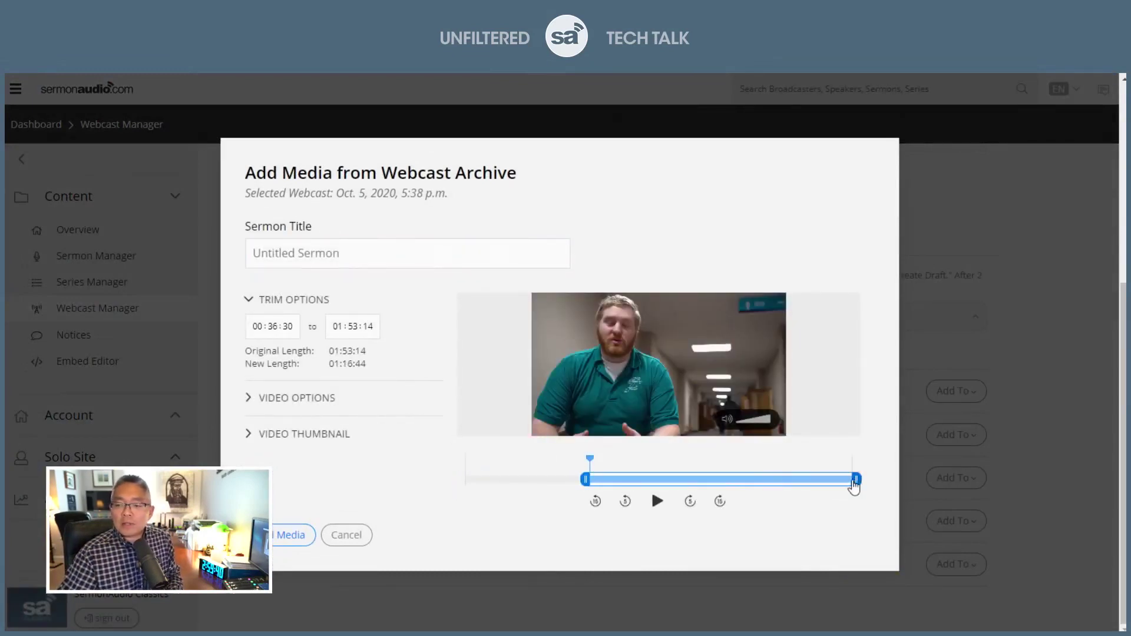
pyautogui.moveTo(855, 480); pyautogui.dragTo(706, 480)
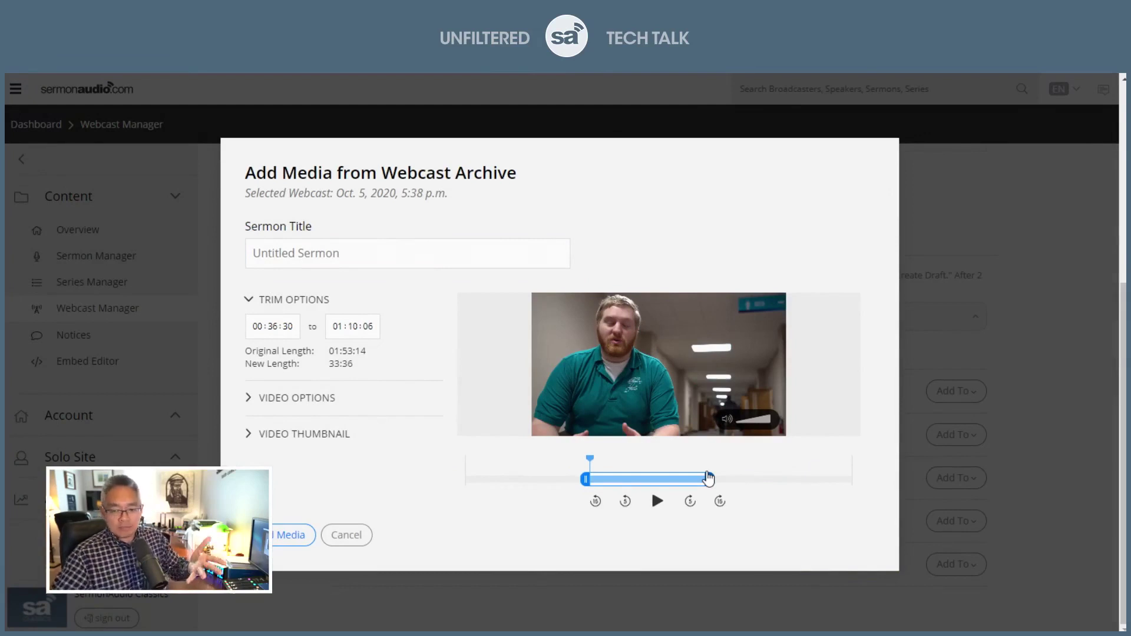